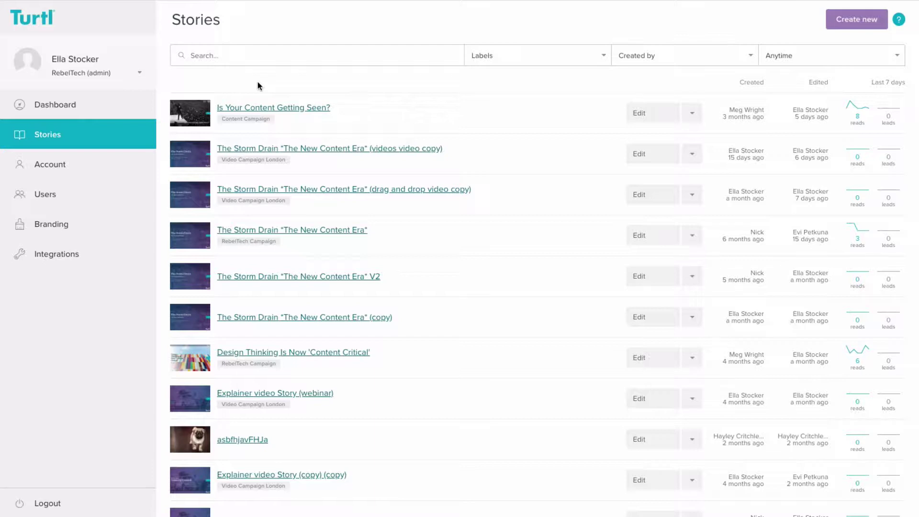
- Filter the Stories list by the RebelTech Campaign label
{"action": "left_click", "coordinate": [519, 66]}
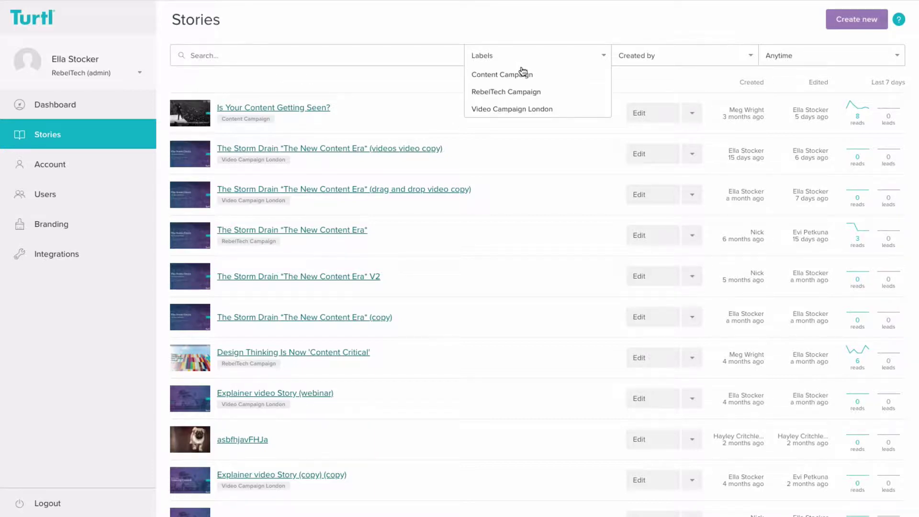
{"action": "left_click", "coordinate": [548, 97]}
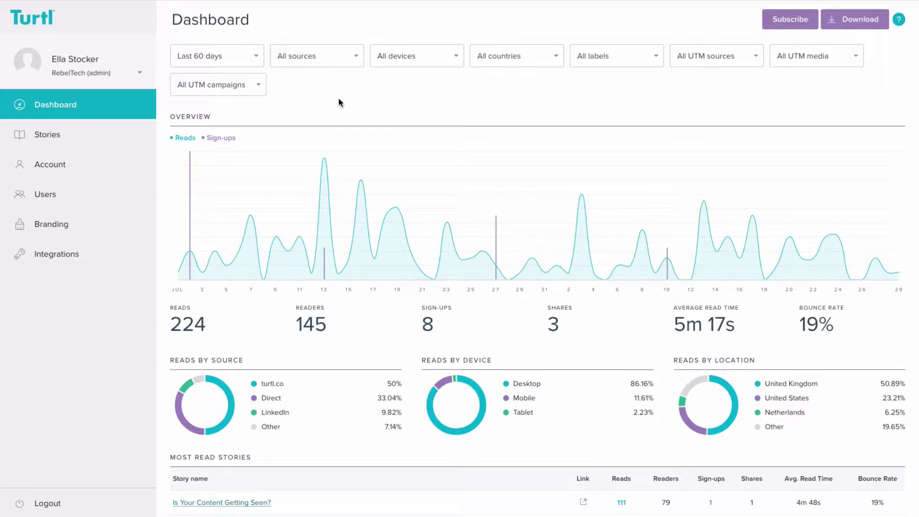
{"action": "scroll", "coordinate": [339, 102], "scroll_direction": "down", "scroll_amount": 3}
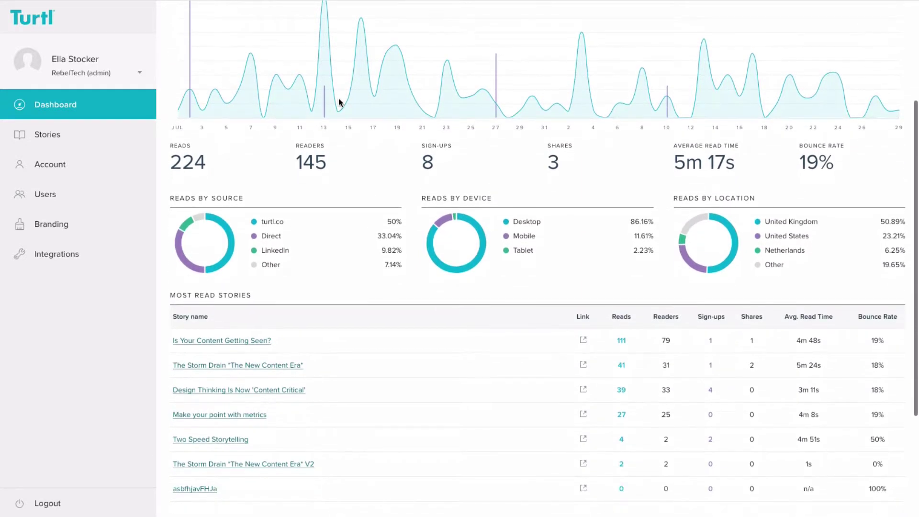
{"action": "scroll", "coordinate": [340, 102], "scroll_direction": "up", "scroll_amount": 3}
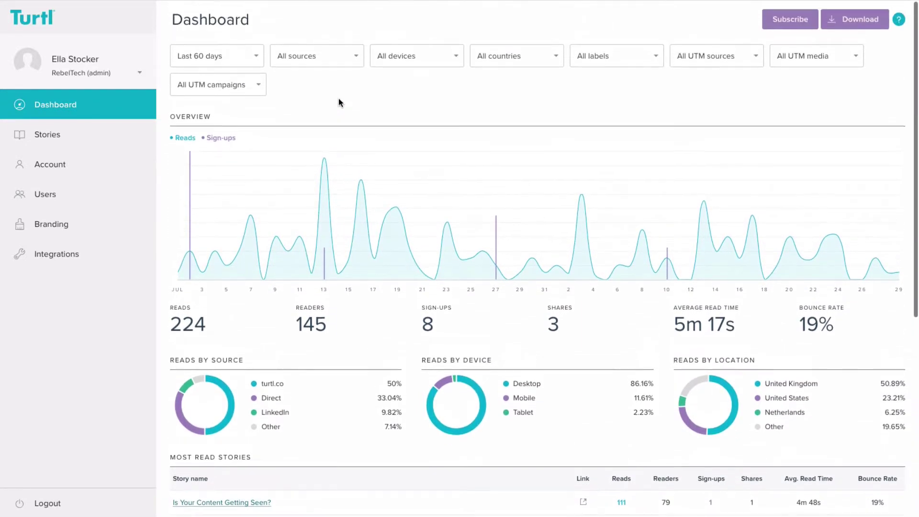
- Limit the Dashboard statistics to the RebelTech Campaign label
{"action": "left_click", "coordinate": [611, 65]}
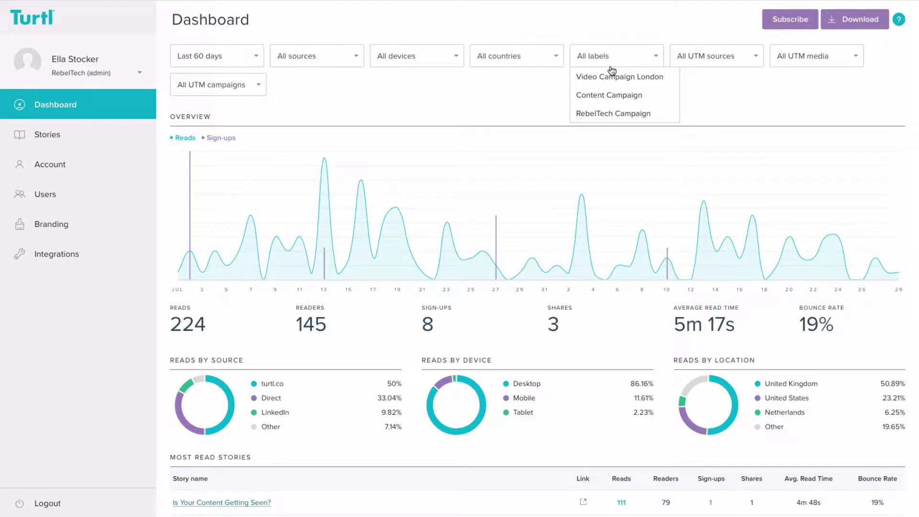
{"action": "left_click", "coordinate": [628, 117]}
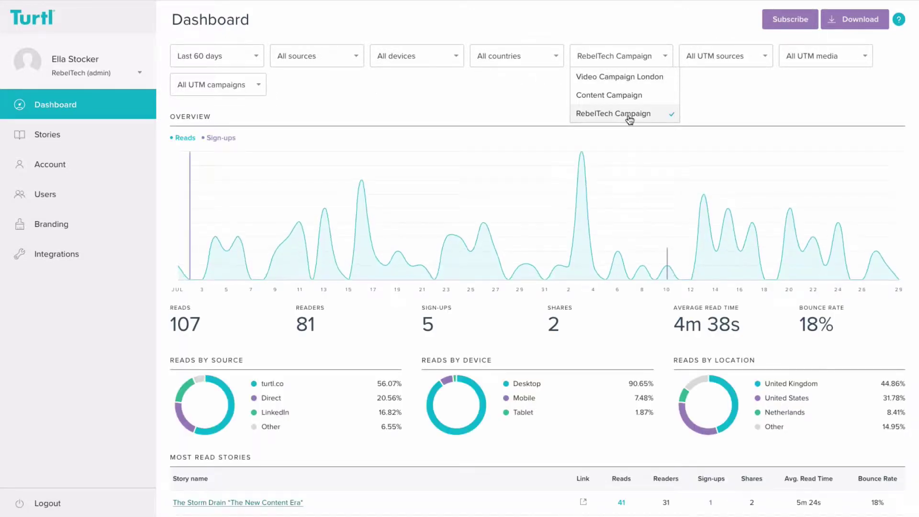
{"action": "scroll", "coordinate": [631, 144], "scroll_direction": "down", "scroll_amount": 1}
{"action": "scroll", "coordinate": [631, 144], "scroll_direction": "down", "scroll_amount": 2}
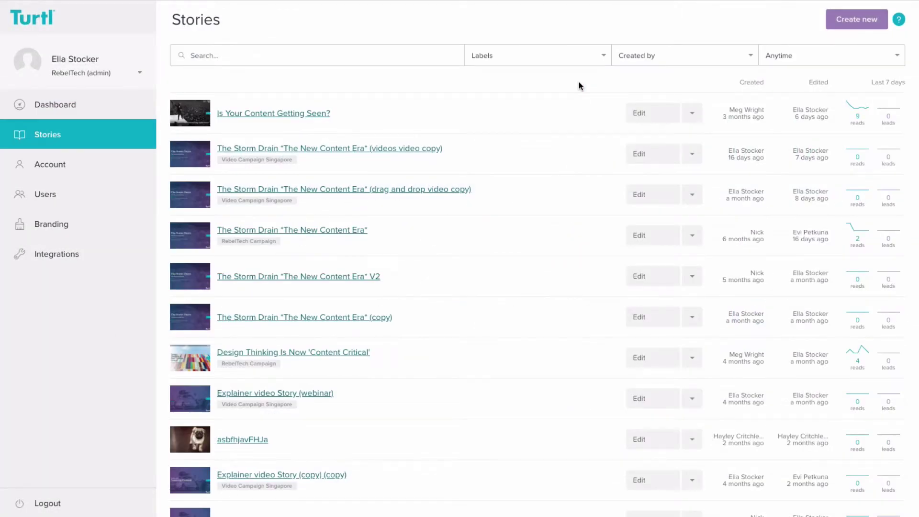
- Add the RebelTech Campaign label to 'Is Your Content Getting Seen?' and save
{"action": "left_click", "coordinate": [694, 113]}
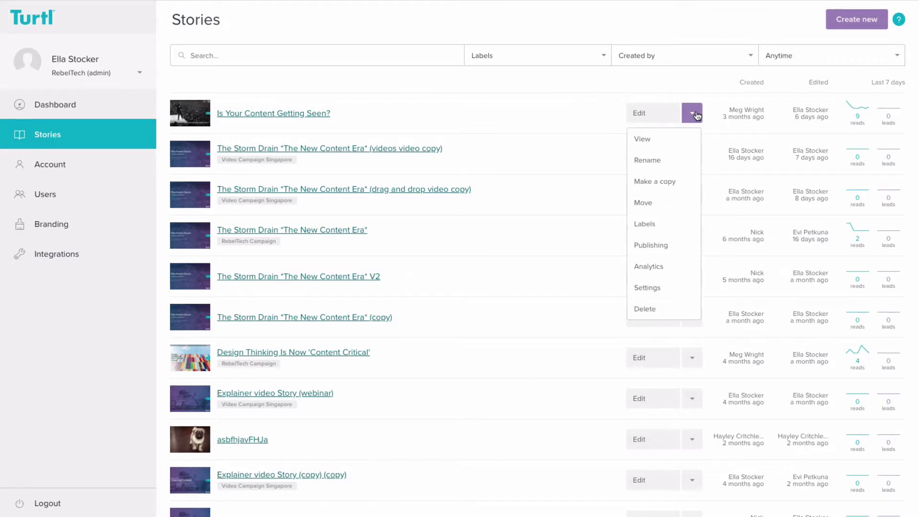
{"action": "left_click", "coordinate": [673, 226]}
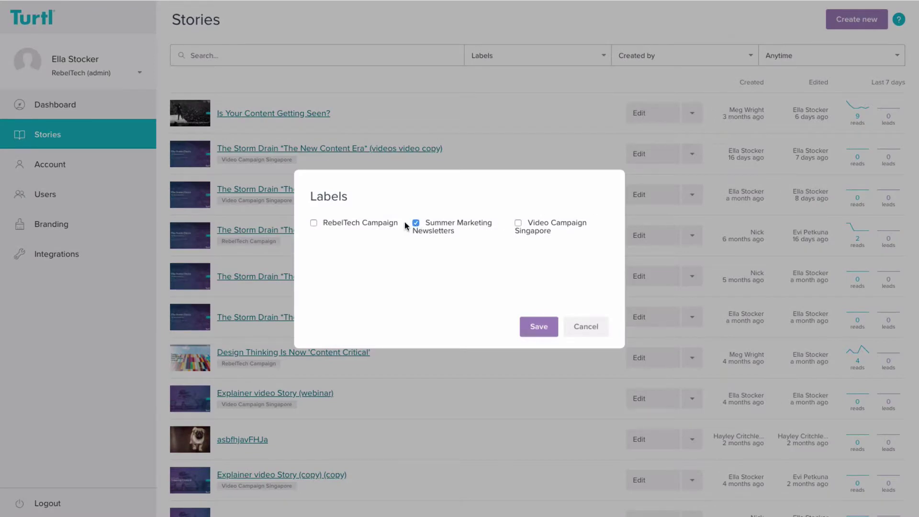
{"action": "left_click", "coordinate": [347, 223]}
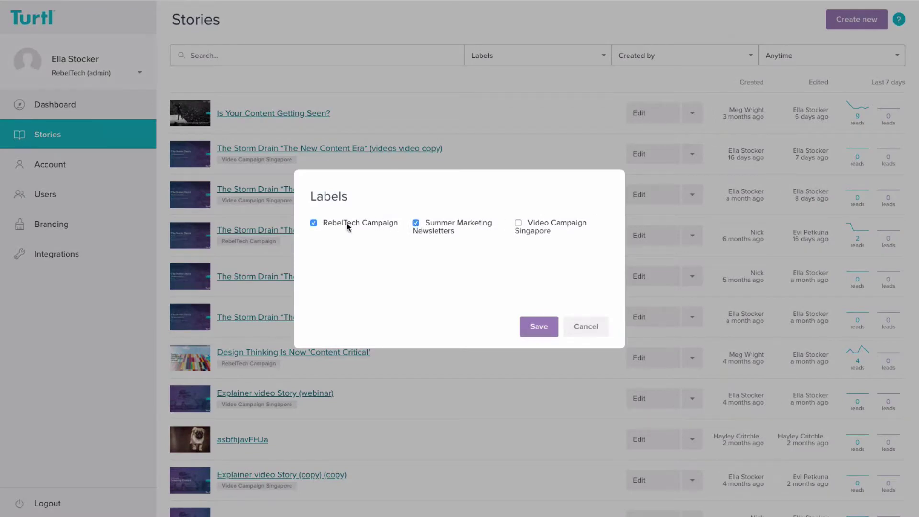
{"action": "left_click", "coordinate": [539, 327]}
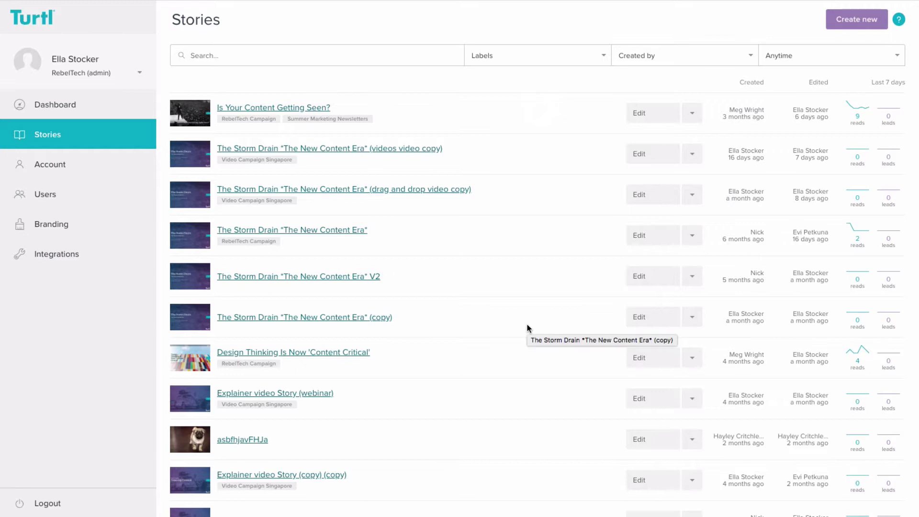
{"action": "left_click", "coordinate": [585, 57]}
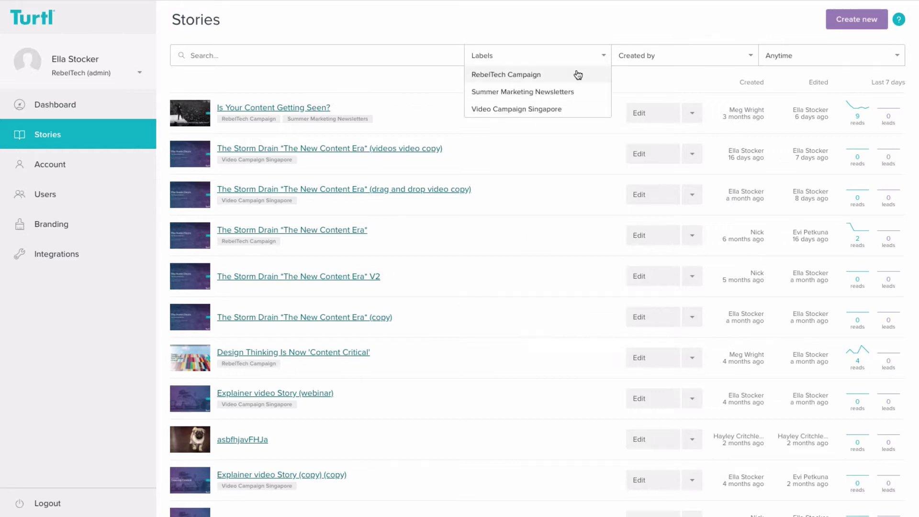
{"action": "left_click", "coordinate": [579, 76]}
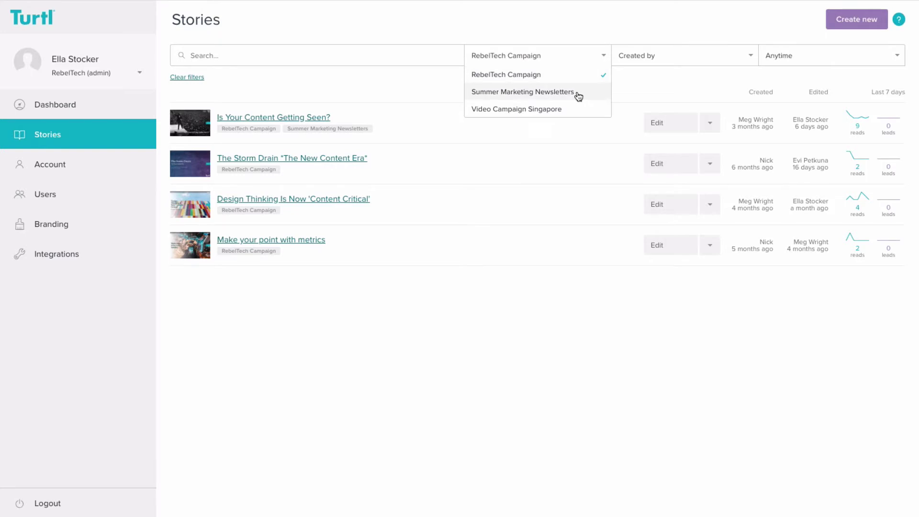
{"action": "left_click", "coordinate": [578, 93]}
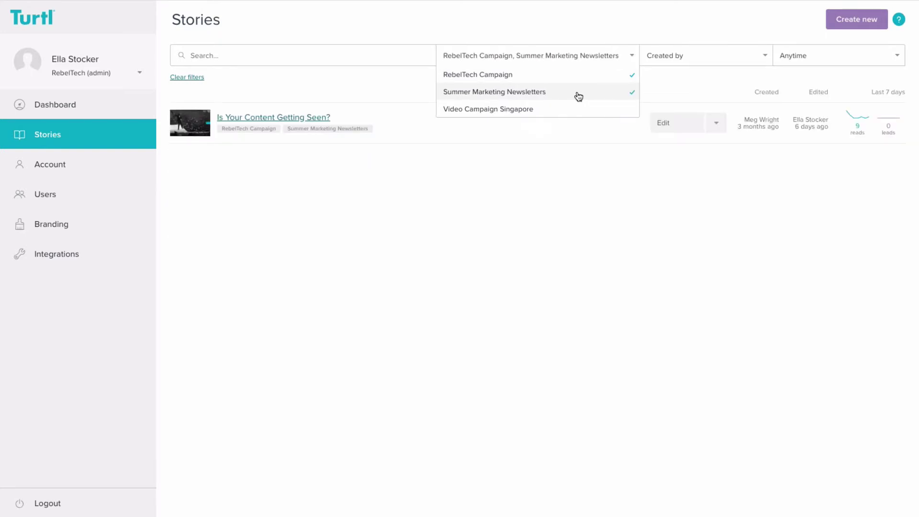
{"action": "left_click", "coordinate": [579, 95]}
{"action": "left_click", "coordinate": [576, 79]}
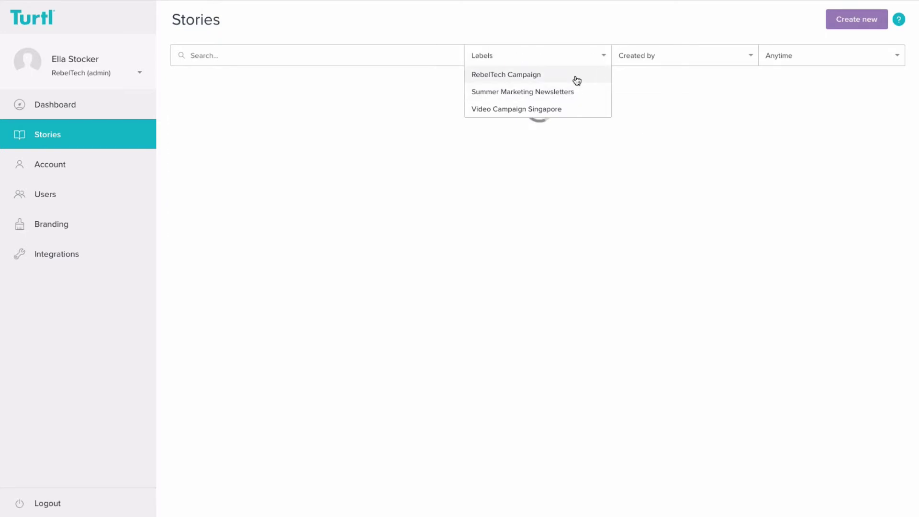